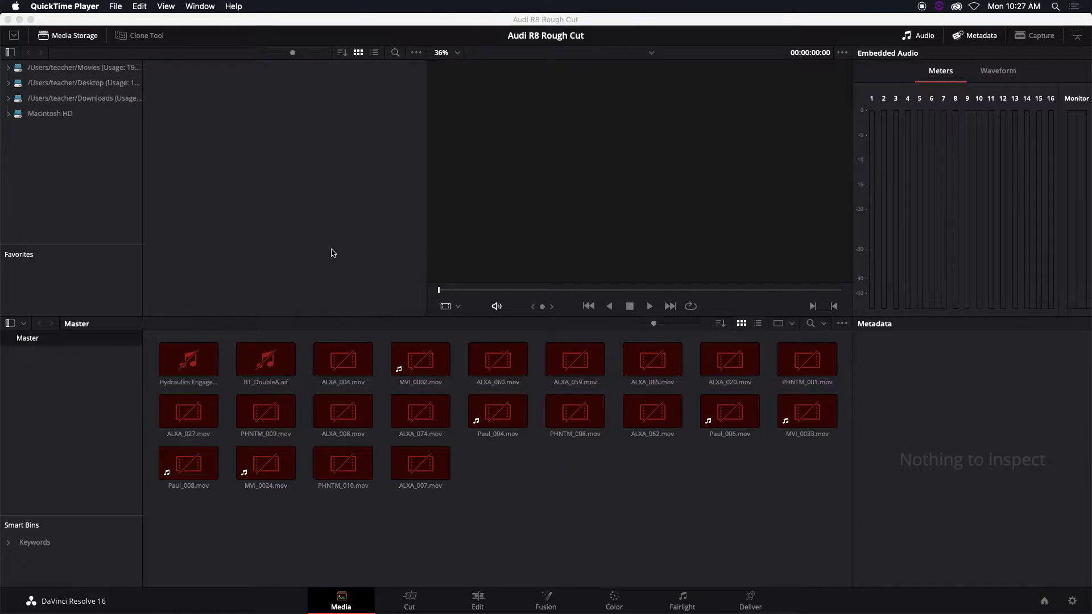
- Switch to DaVinci Resolve and select a media pool clip to preview it
click(188, 515)
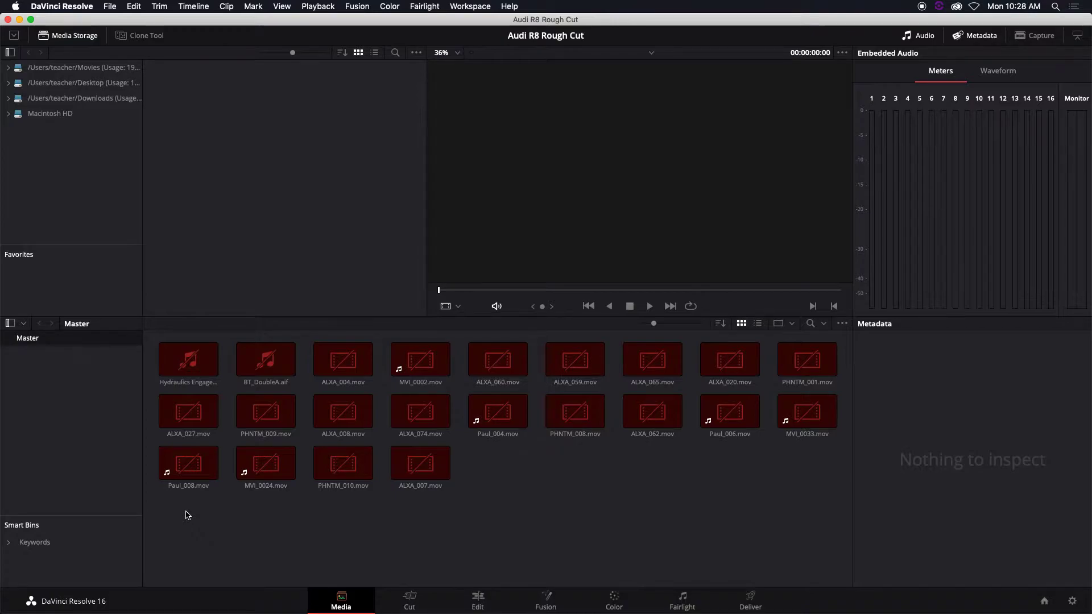
click(267, 358)
- Inspect the ALXA_004, BT_DoubleA and PHNTM_009 clips, then marquee-select all 22 clips
click(339, 370)
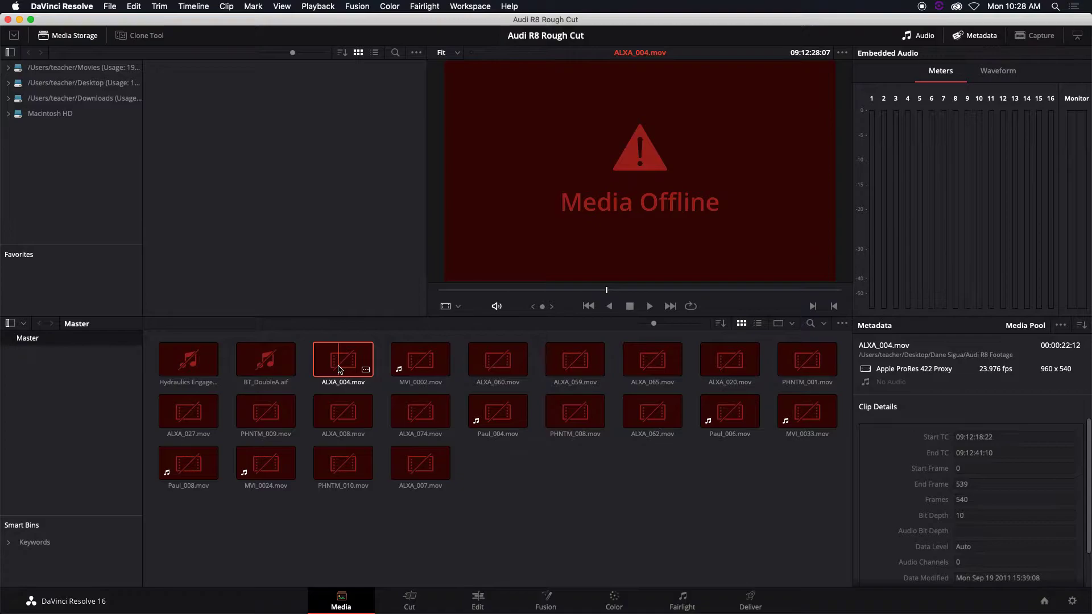
click(270, 369)
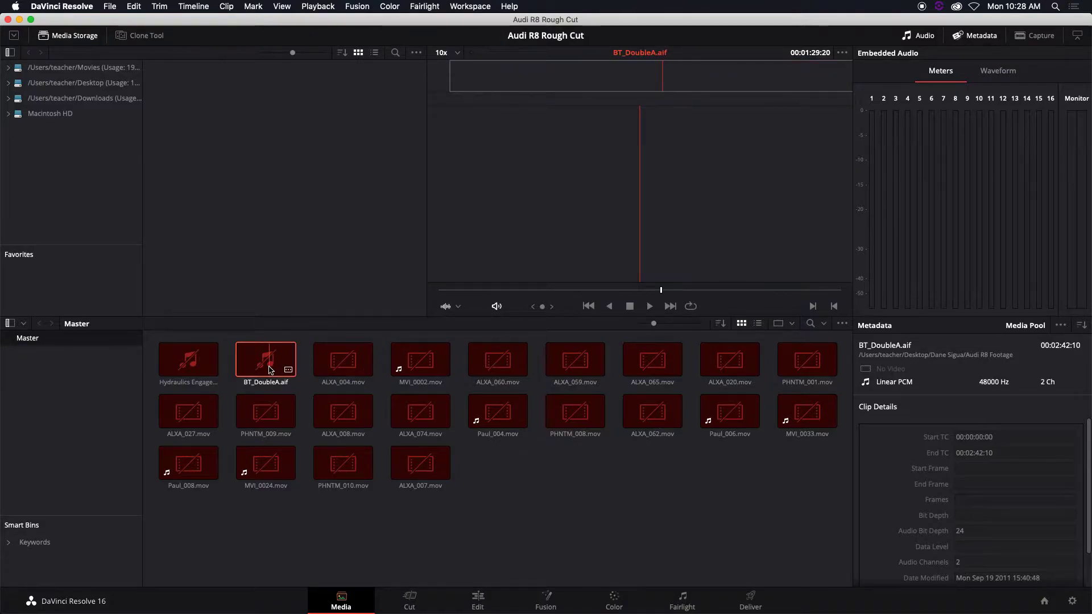
click(283, 417)
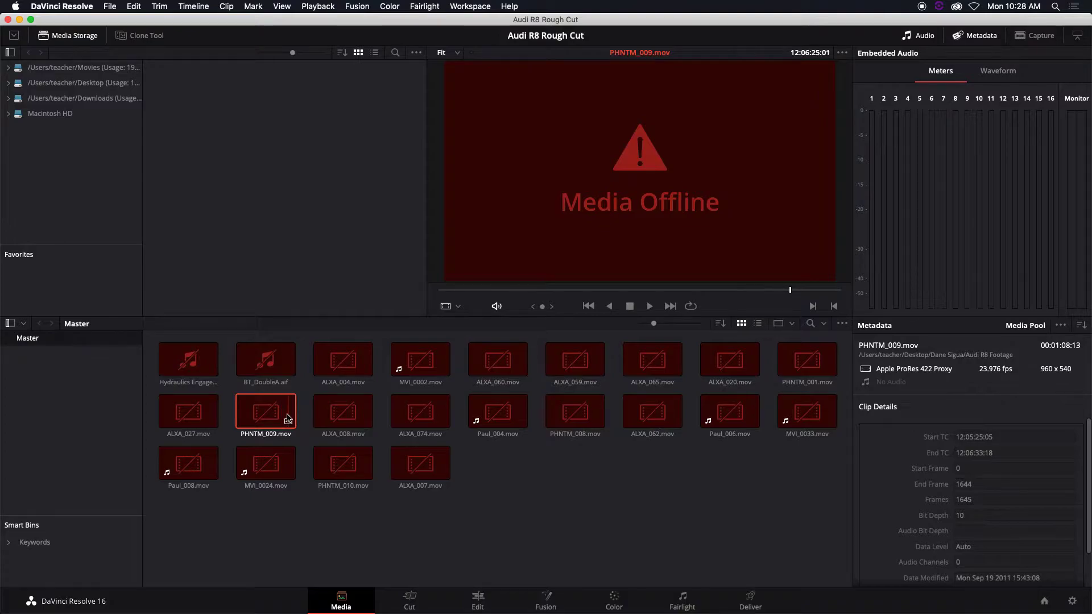
drag(172, 519, 801, 367)
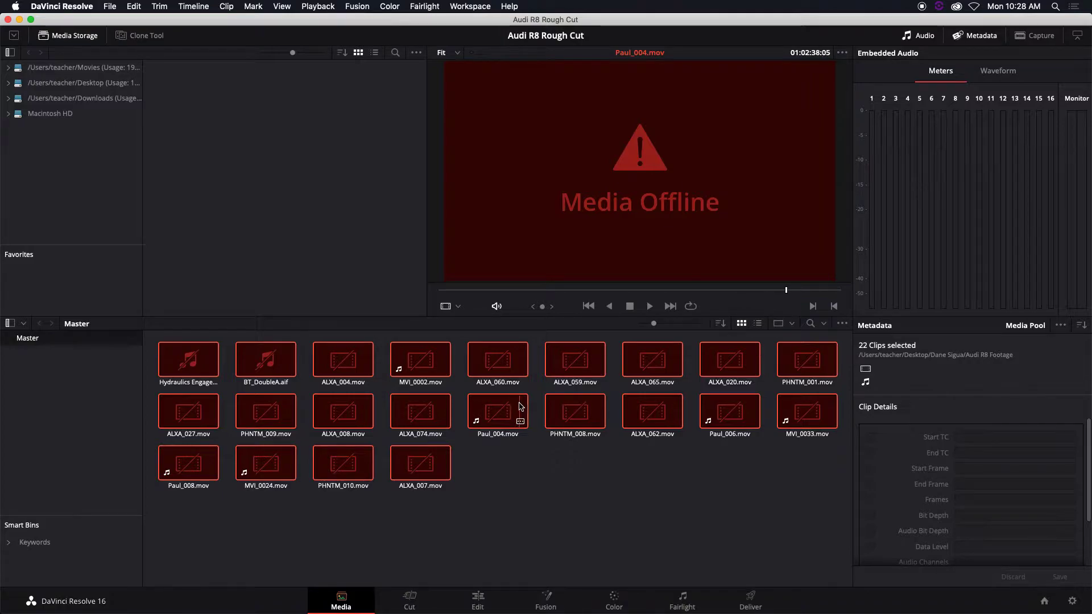
right_click(426, 364)
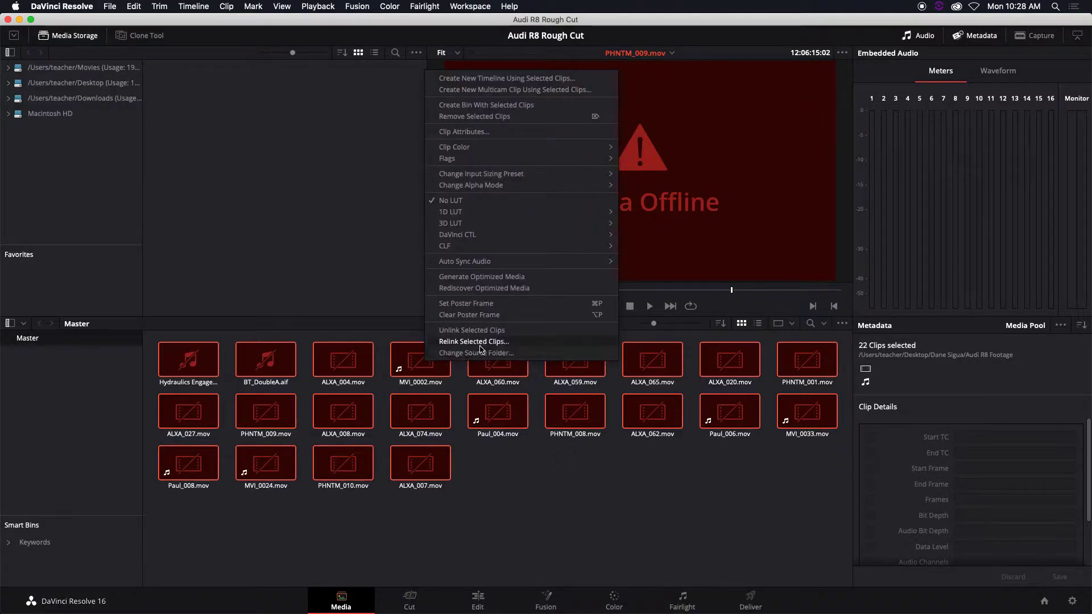
- Start Relink Selected Clips and expand the Desktop folder under Macintosh HD
click(528, 342)
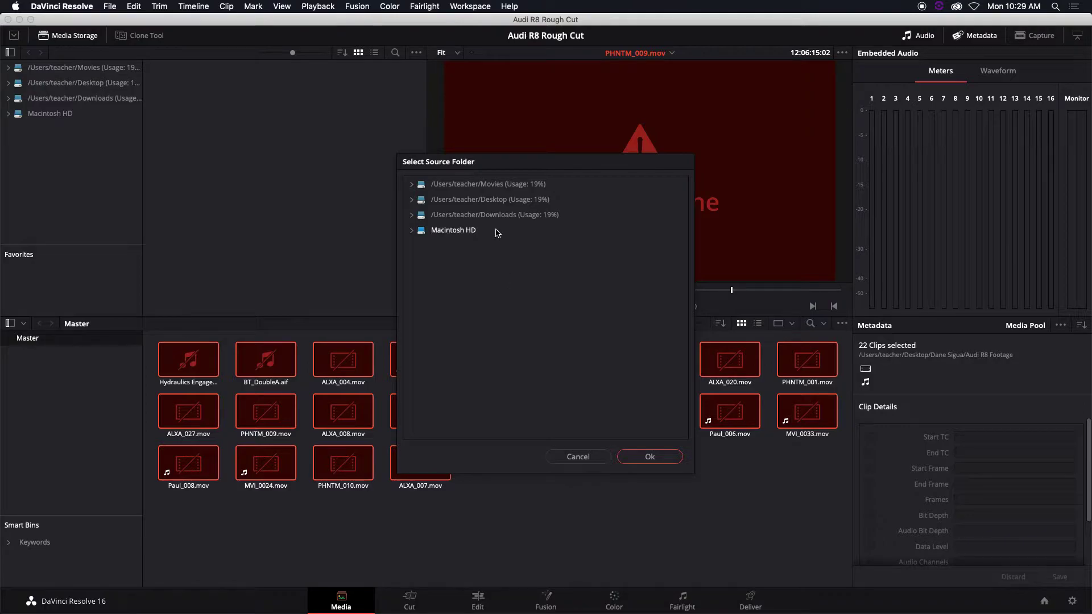
click(462, 238)
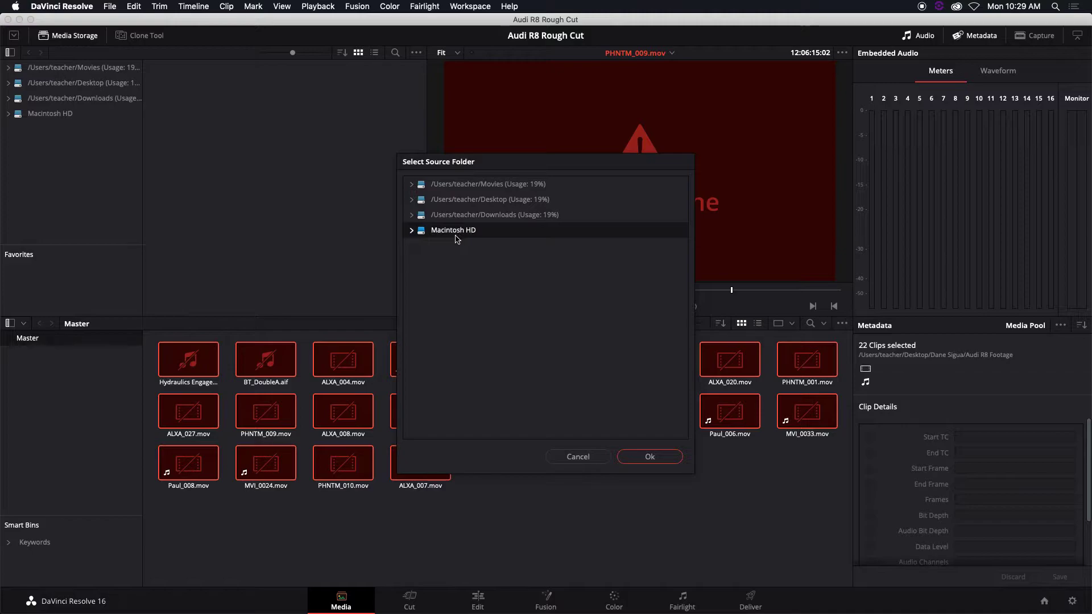
click(412, 200)
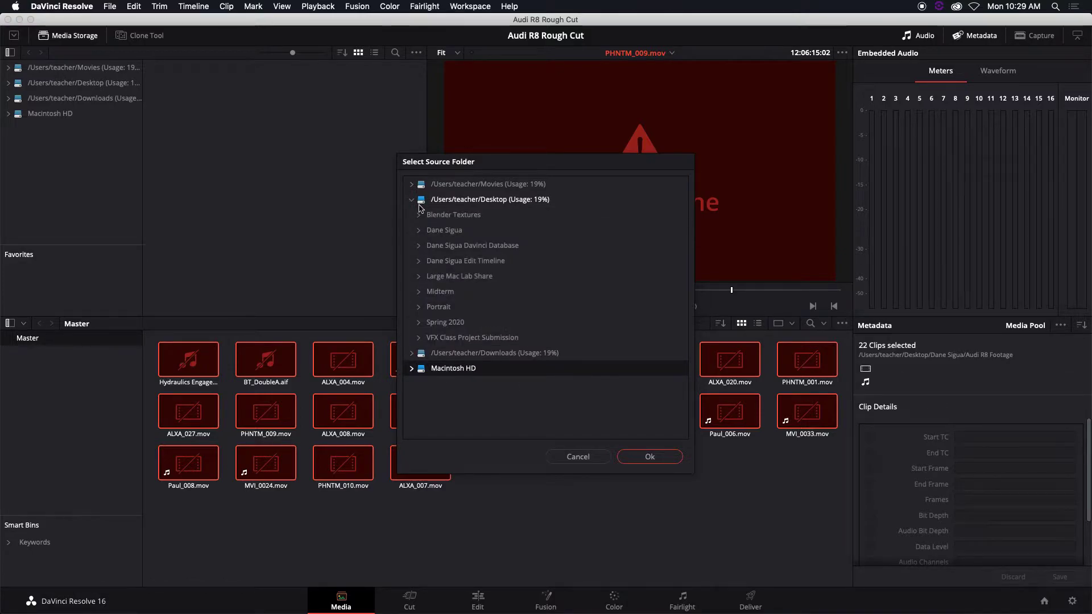
- Browse to the Audi R8 folder inside the user's Desktop folder, then cancel the relink
click(442, 232)
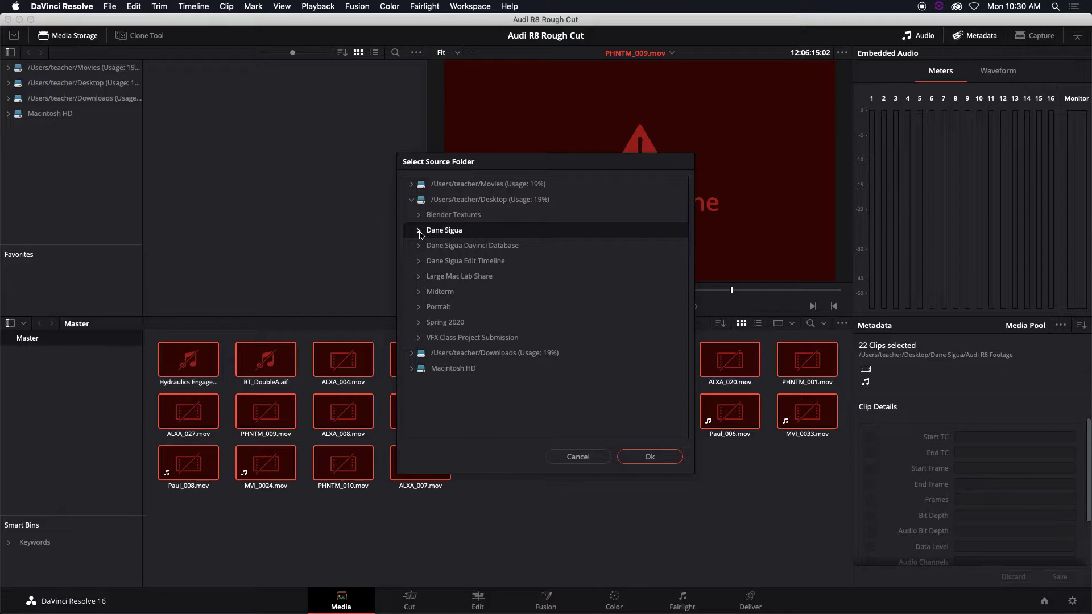
click(420, 231)
click(461, 278)
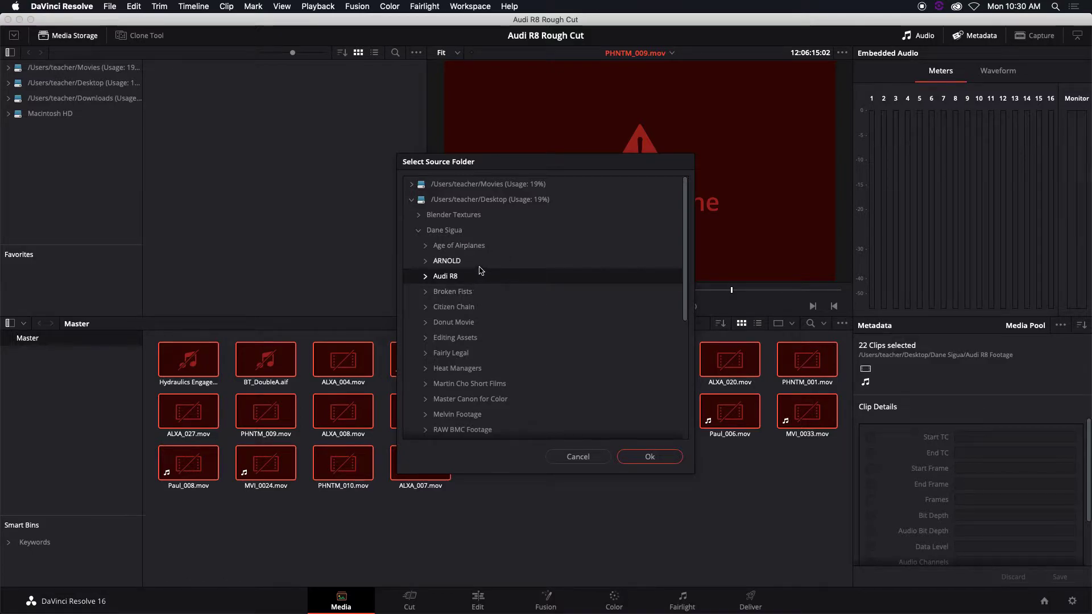
click(578, 457)
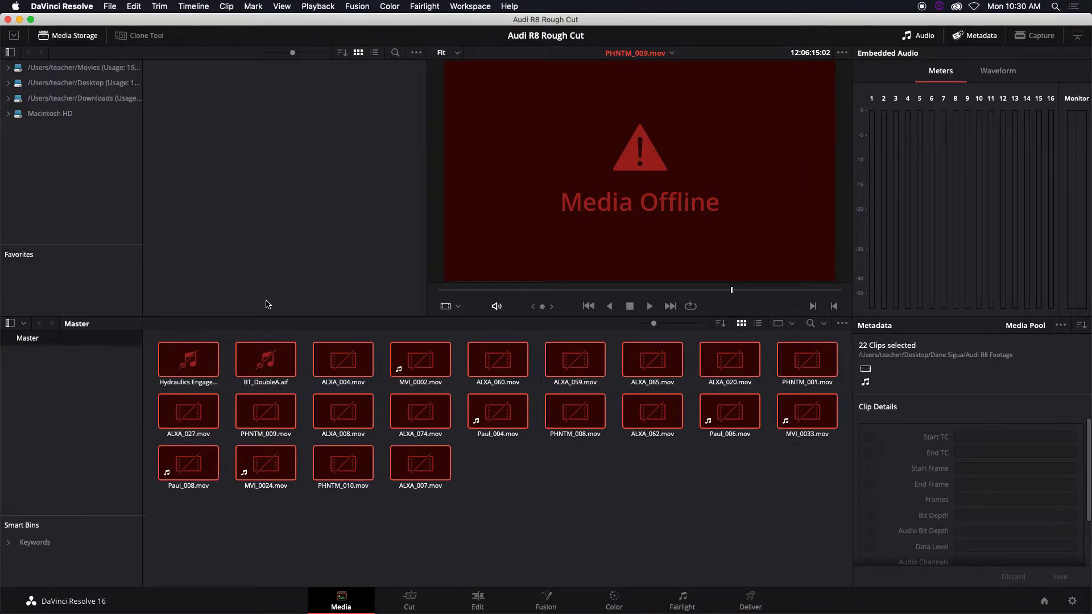
right_click(330, 352)
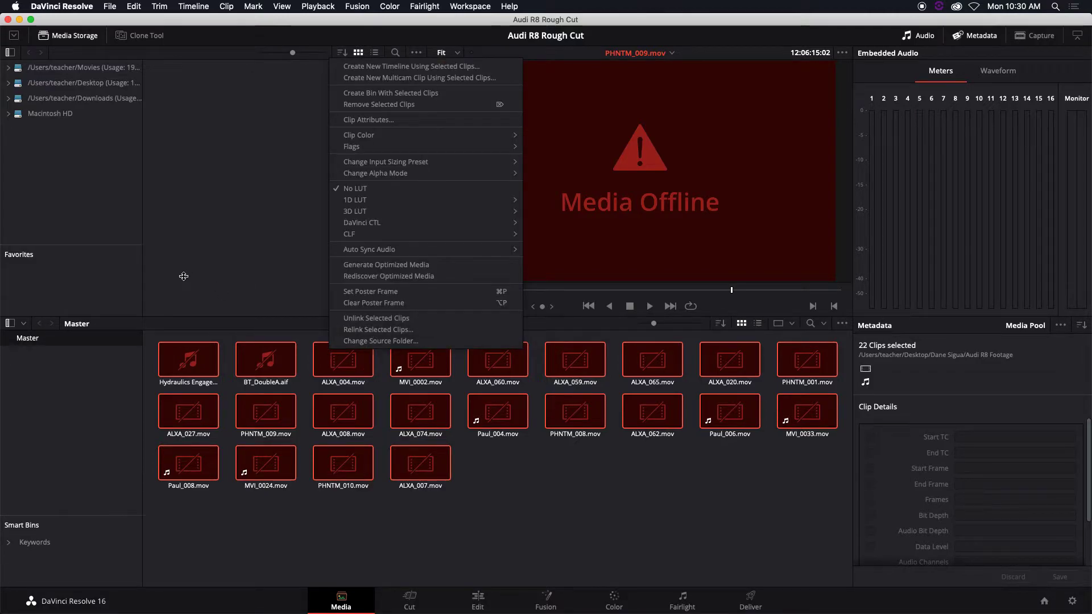
right_click(41, 150)
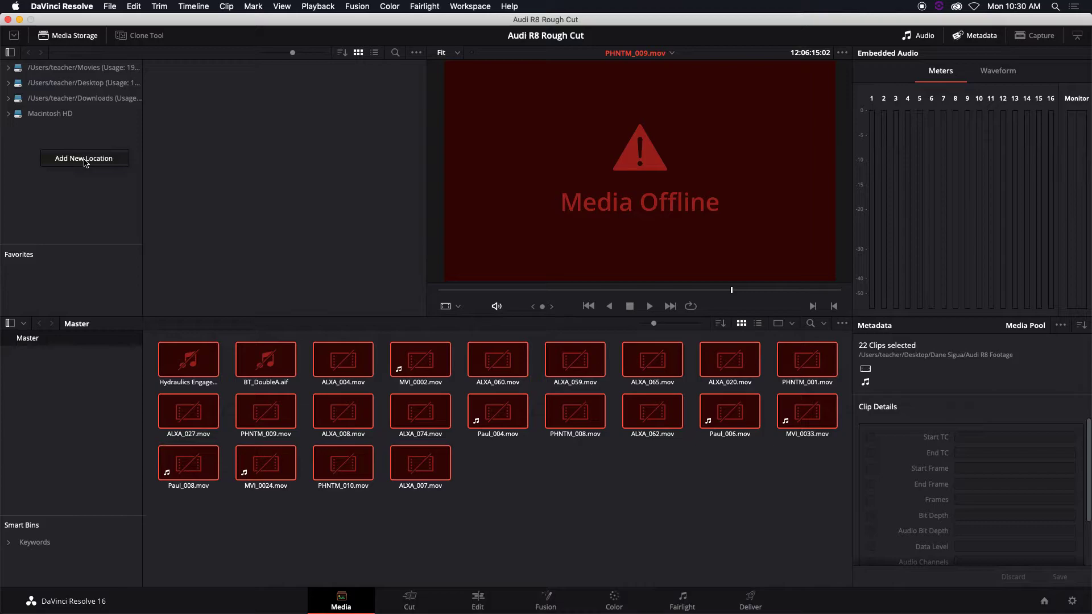
key(Escape)
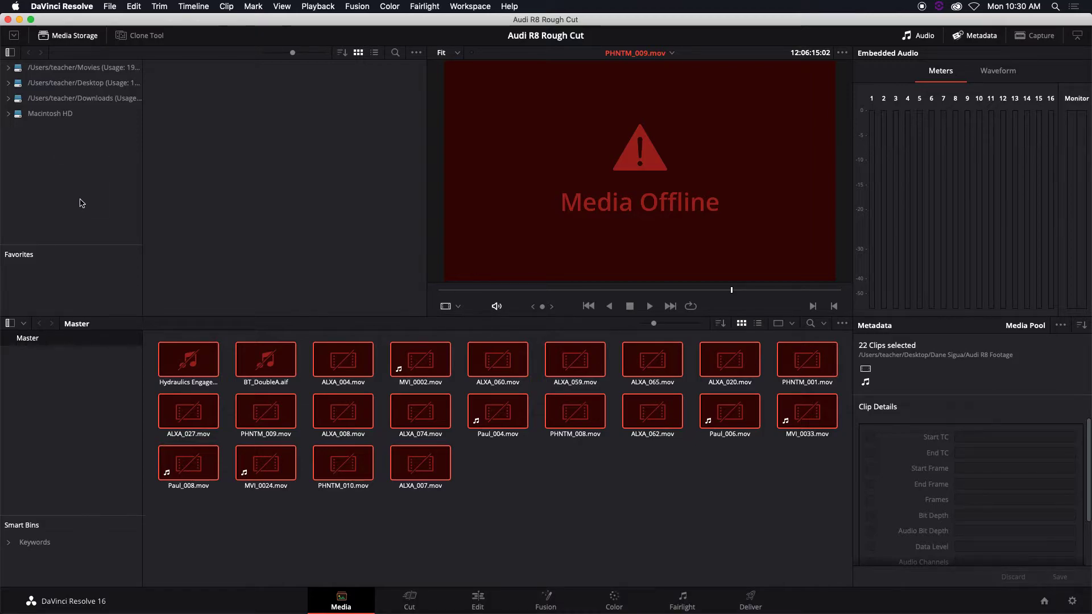
right_click(356, 359)
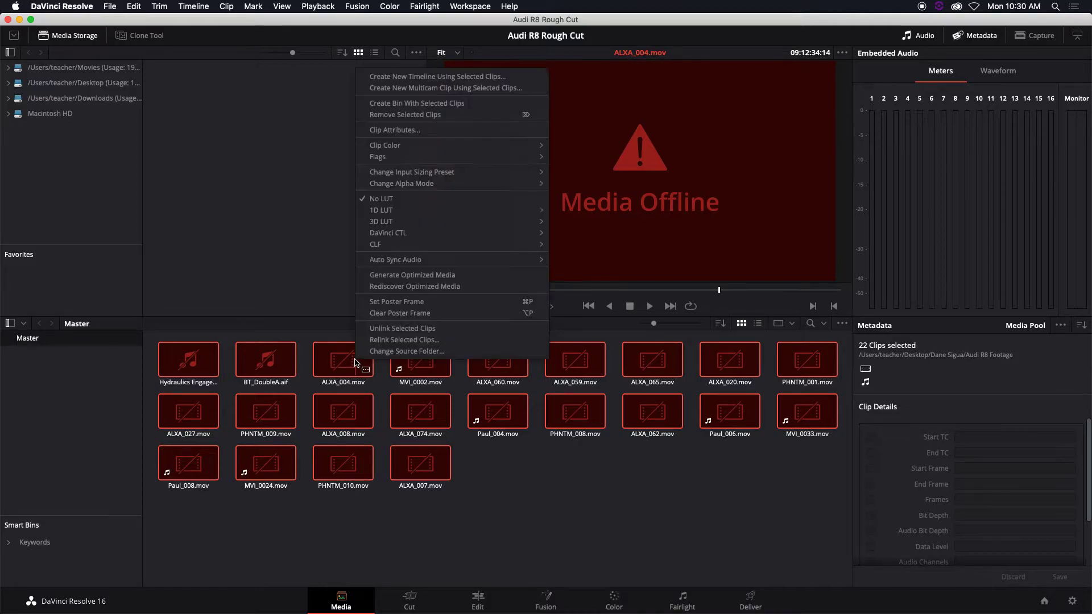
- Relink the 22 selected clips to the Desktop's Audi R8 folder and confirm with Ok
click(418, 340)
click(412, 200)
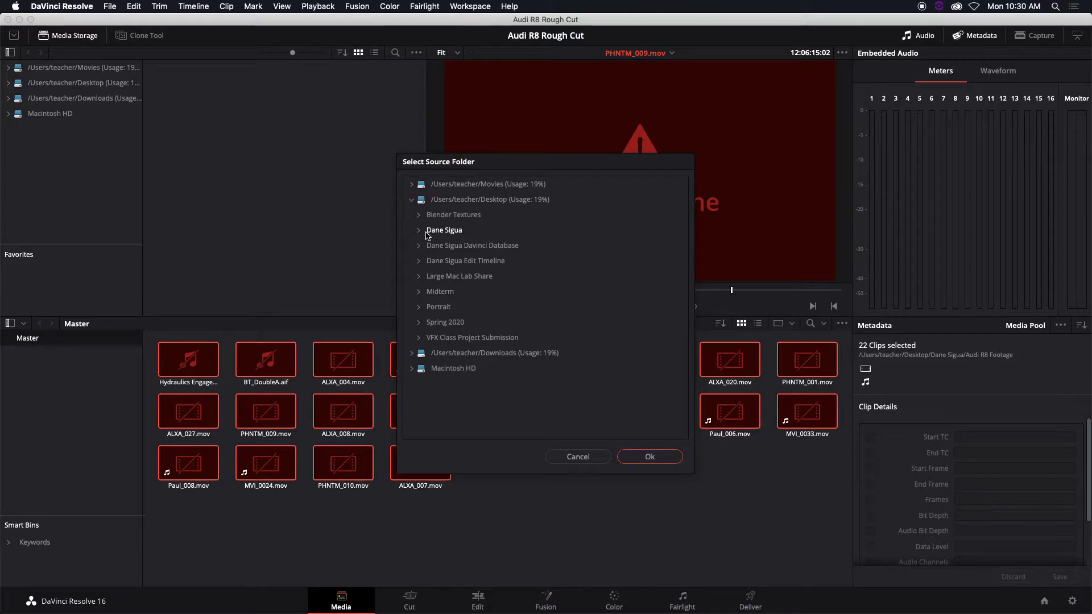
click(420, 231)
click(445, 276)
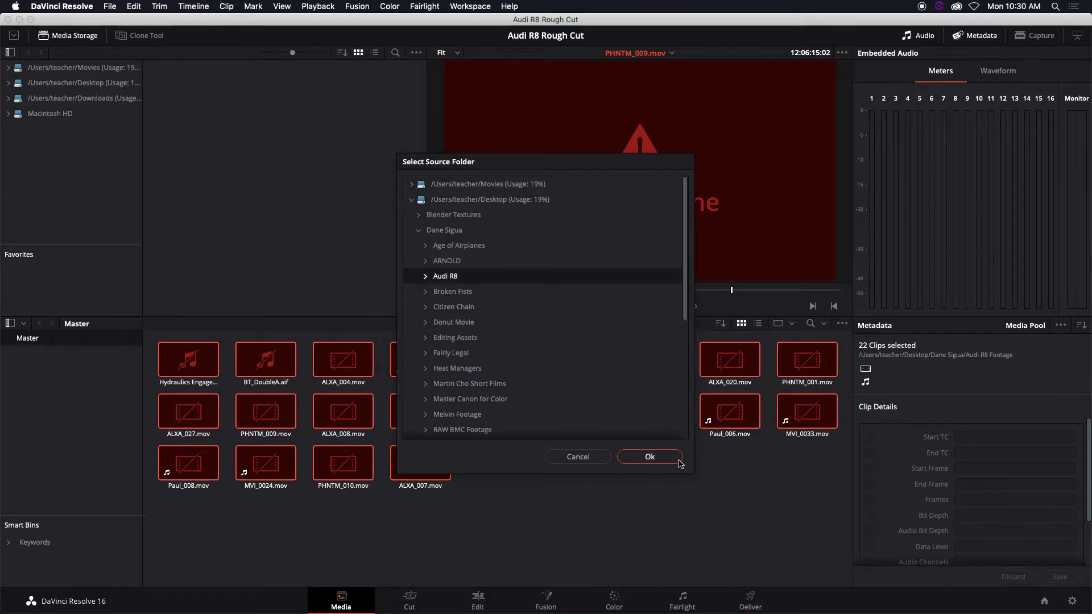
click(650, 457)
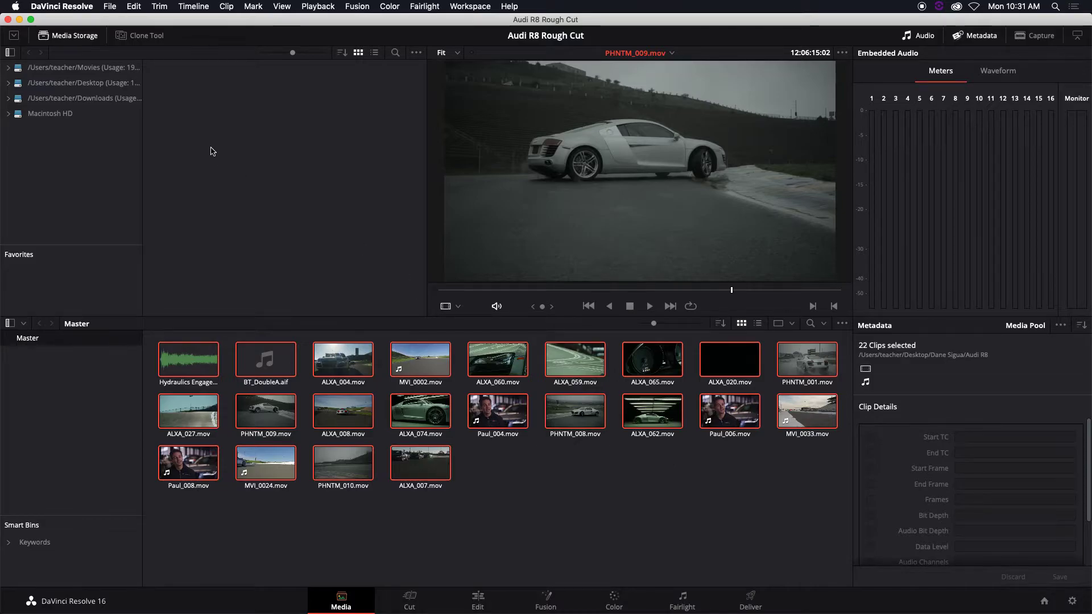
- Save the project with File > Save Project
click(110, 6)
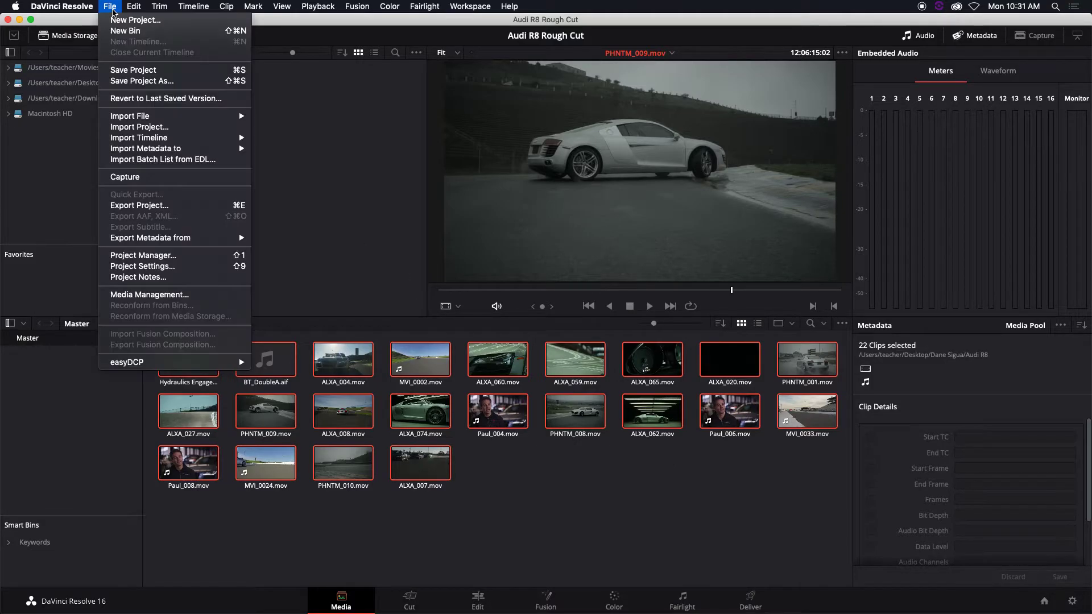
click(137, 71)
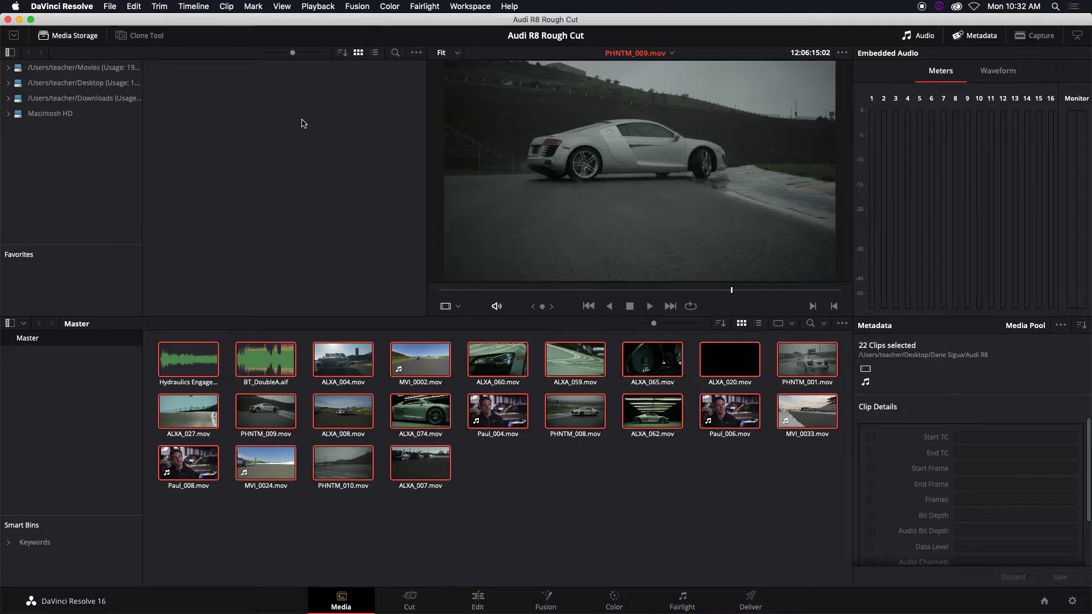
- Choose Generate Optimized Media from the Media Pool clips' context menu
right_click(508, 357)
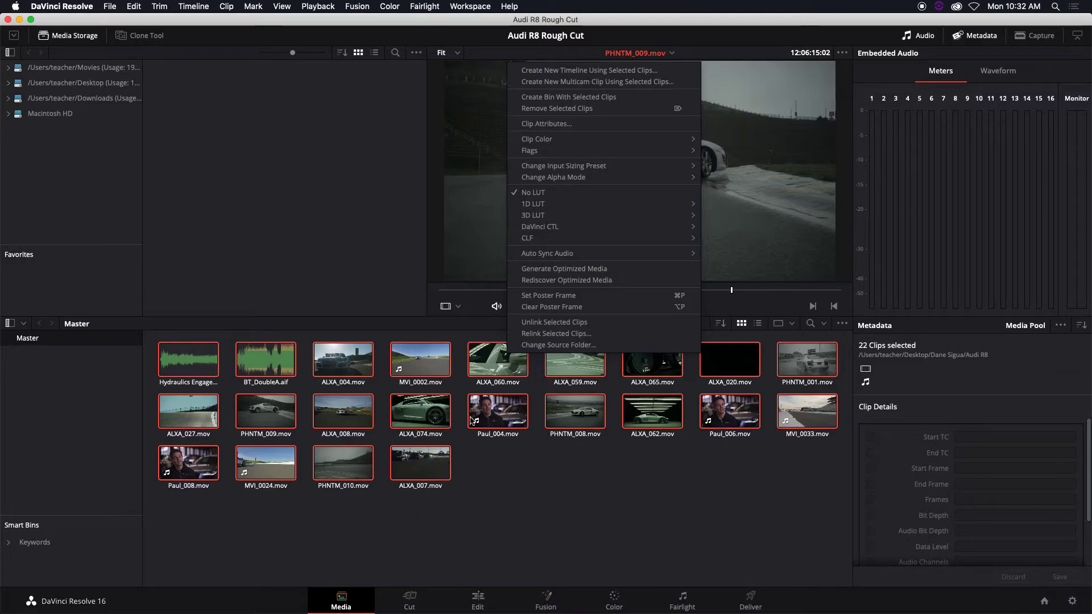
click(631, 270)
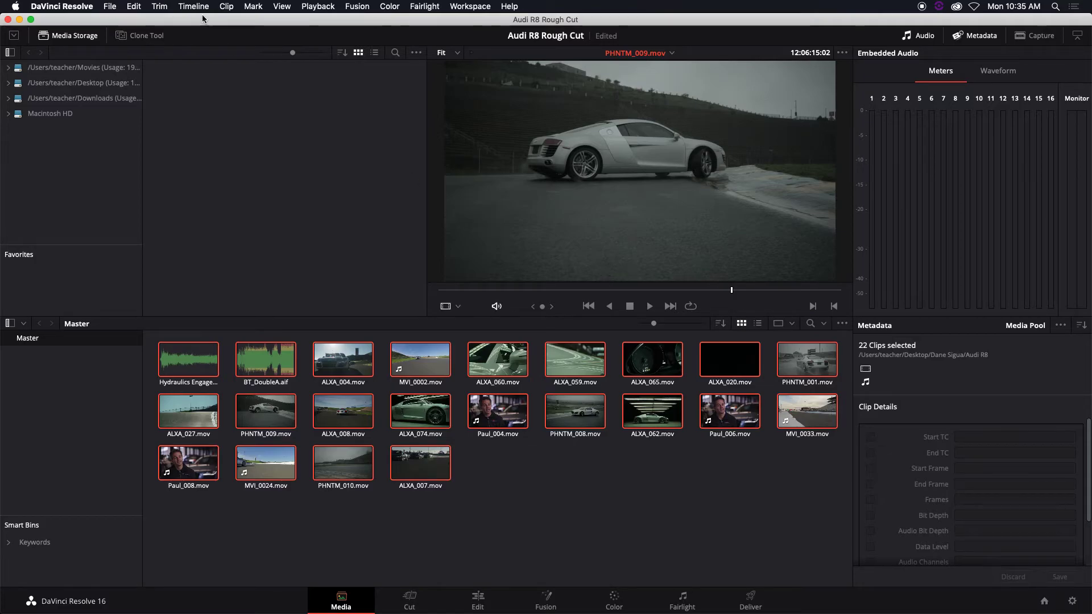
- Once optimized media generation completes, open the Playback menu
click(316, 6)
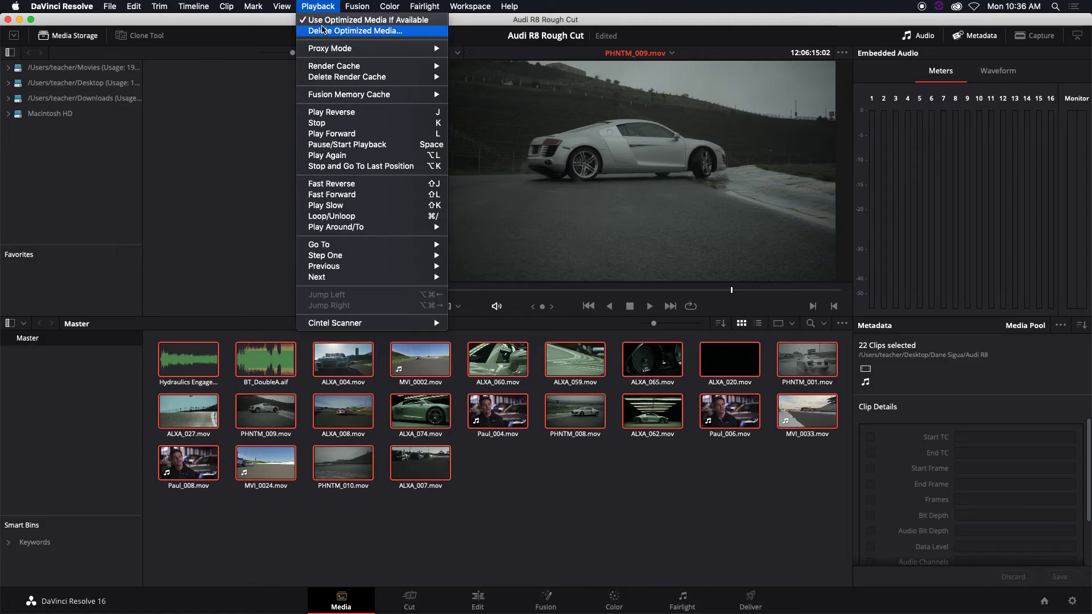
- Set Playback > Proxy Mode to Half Resolution, then change it to Quarter Resolution
click(318, 6)
click(319, 7)
mouse_move(333, 50)
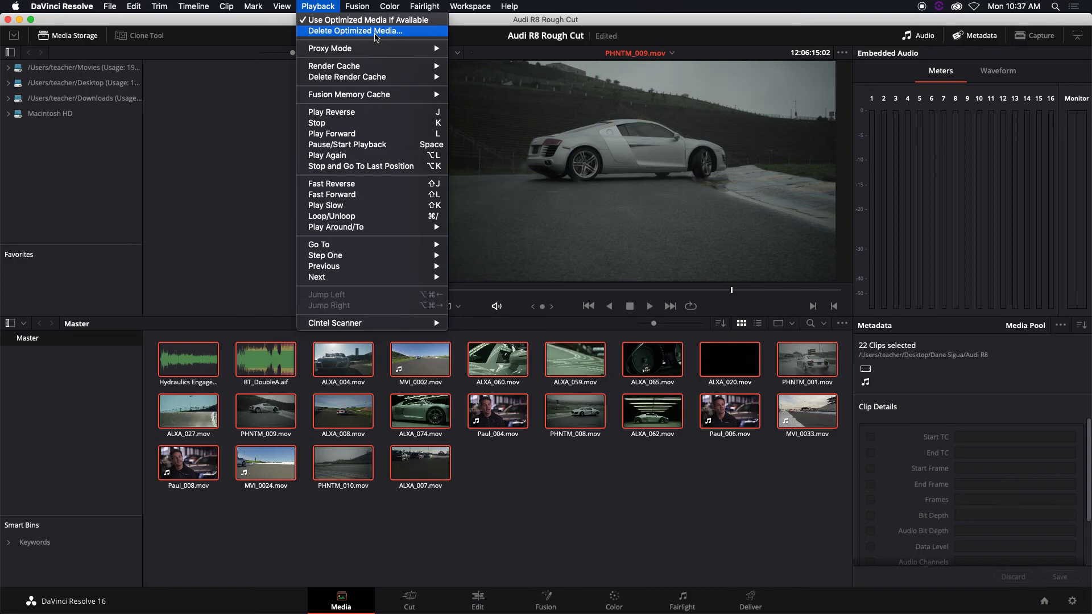
mouse_move(391, 50)
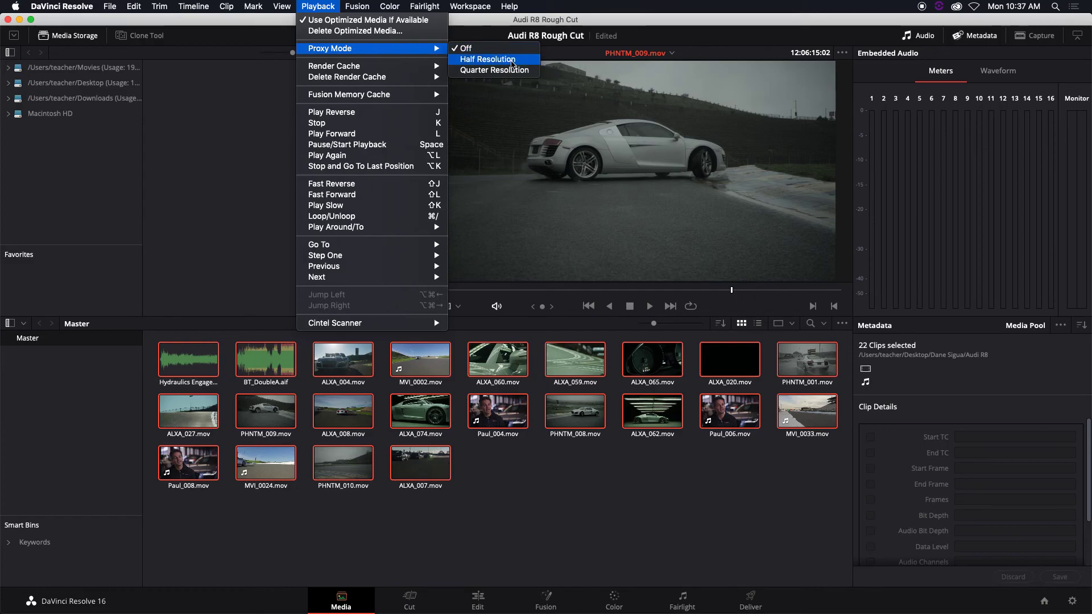
click(512, 64)
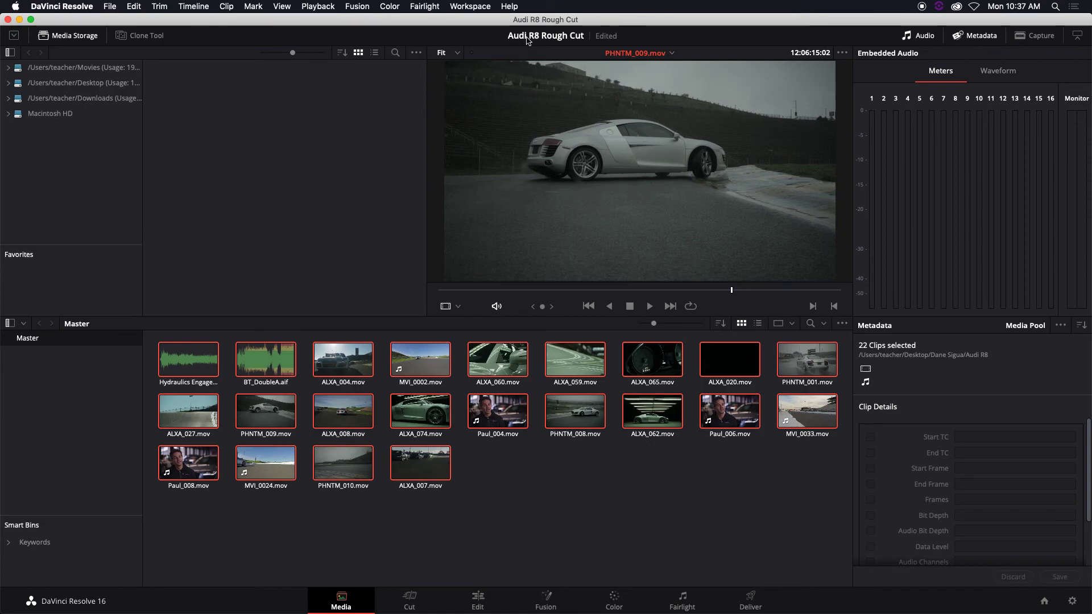
click(327, 8)
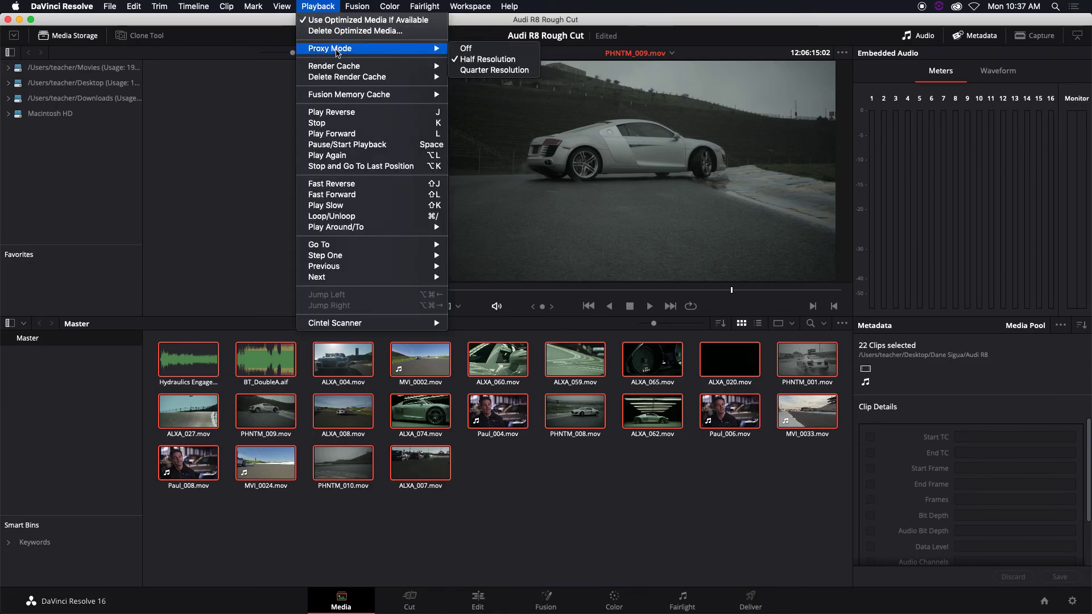
click(490, 72)
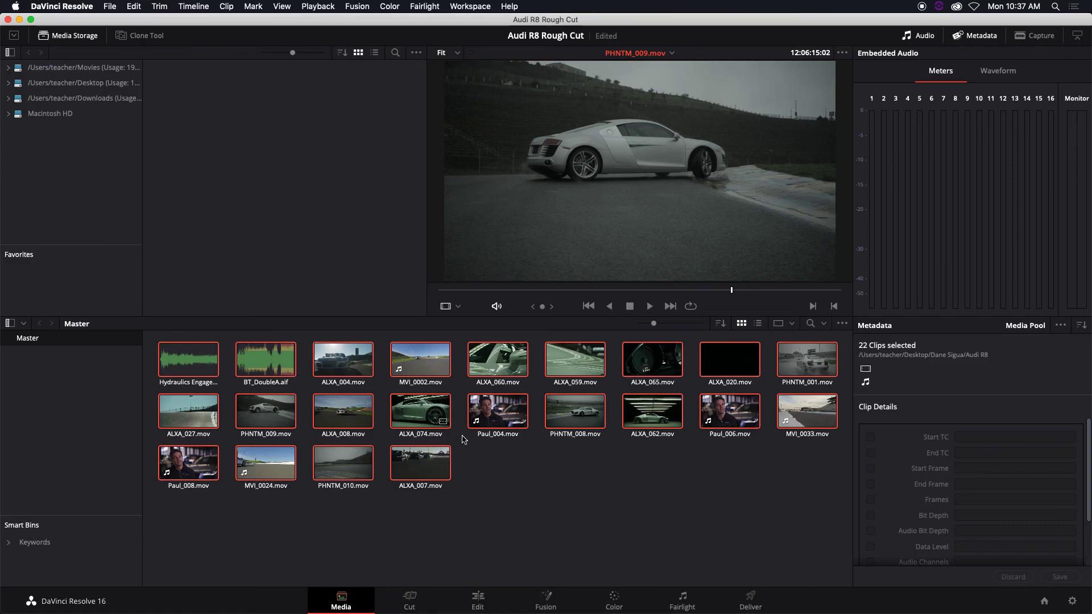
- Play and stop Paul_004, zoom the viewer, and move the playhead a few frames later
click(486, 426)
key(space)
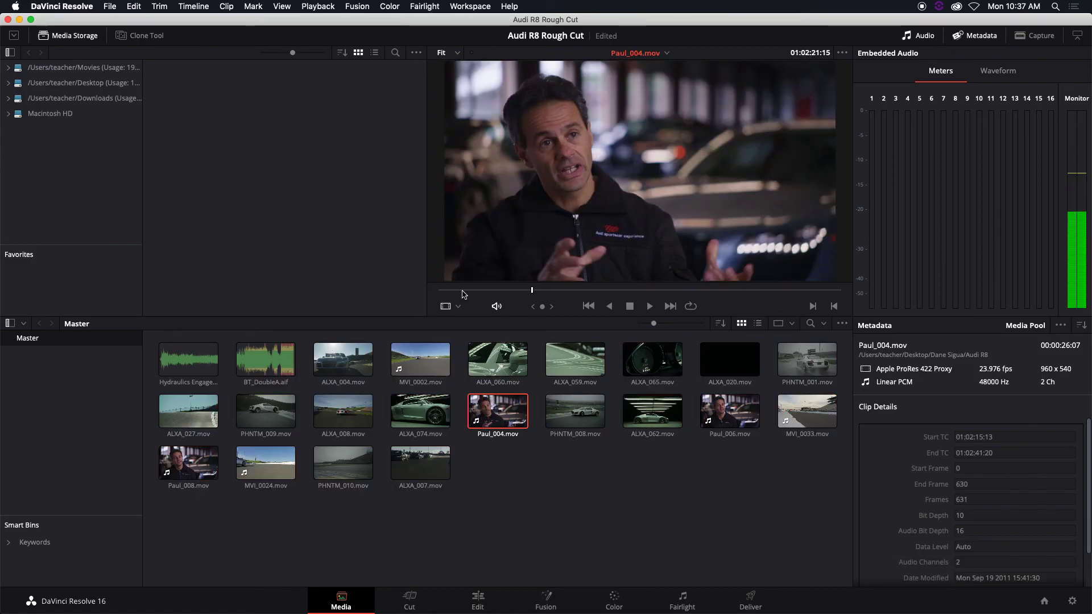
key(space)
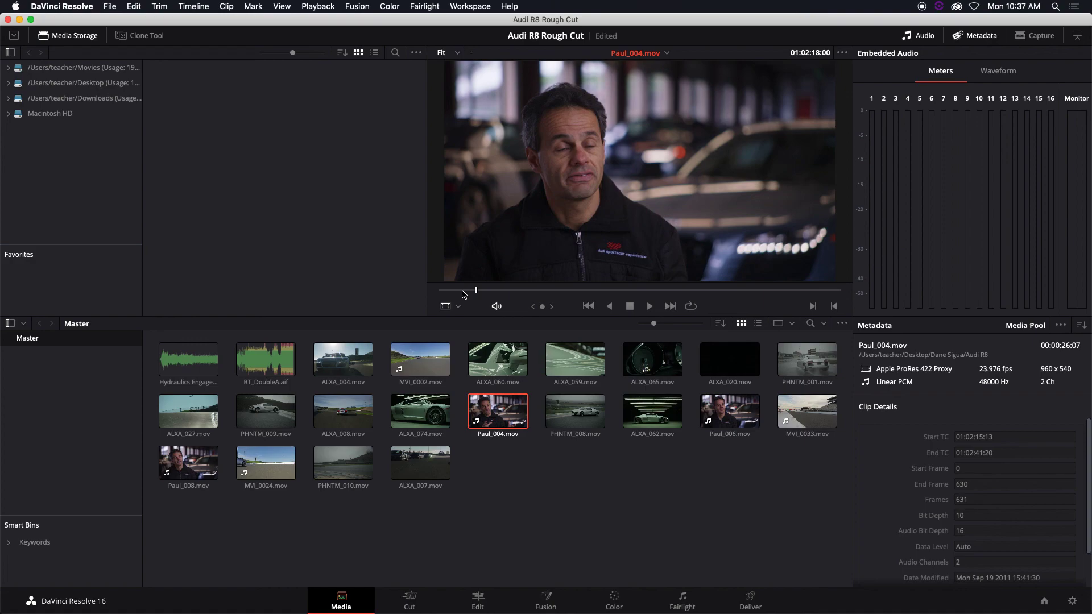
scroll(523, 243, up, 5)
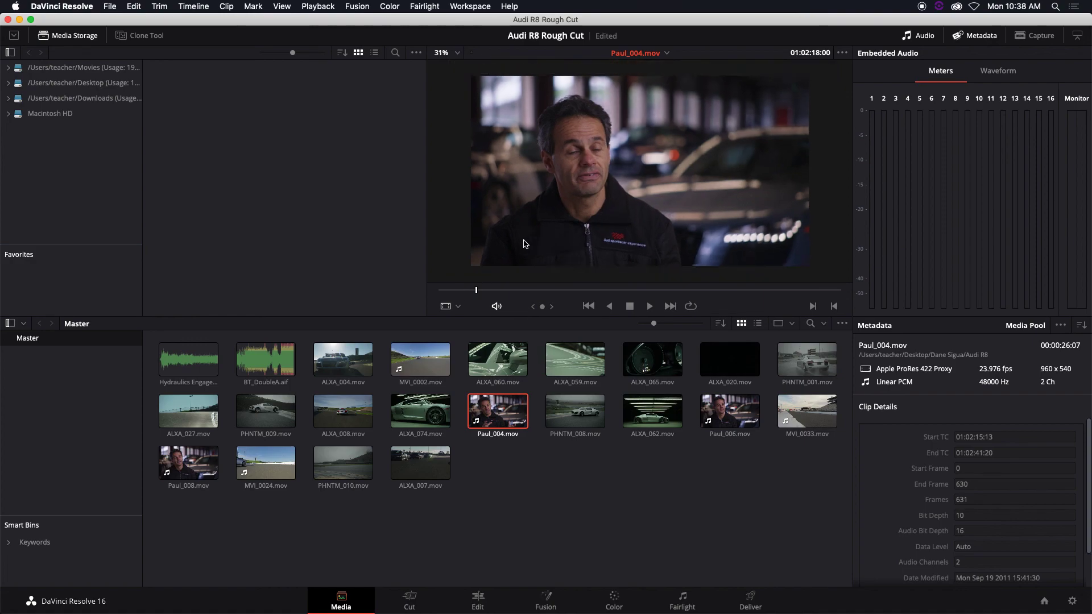
scroll(523, 243, down, 1)
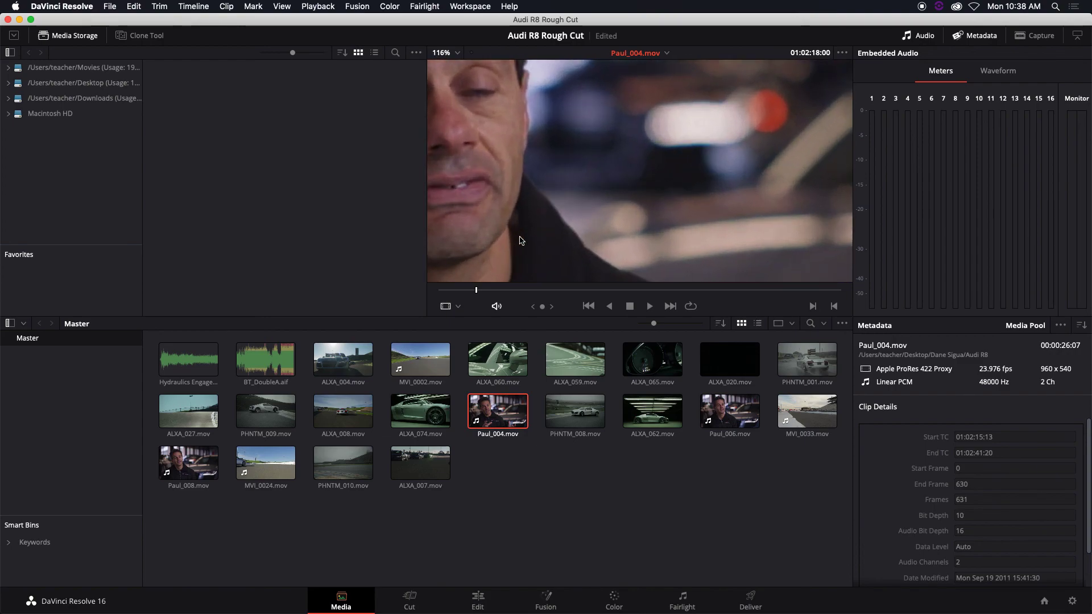
scroll(517, 245, down, 2)
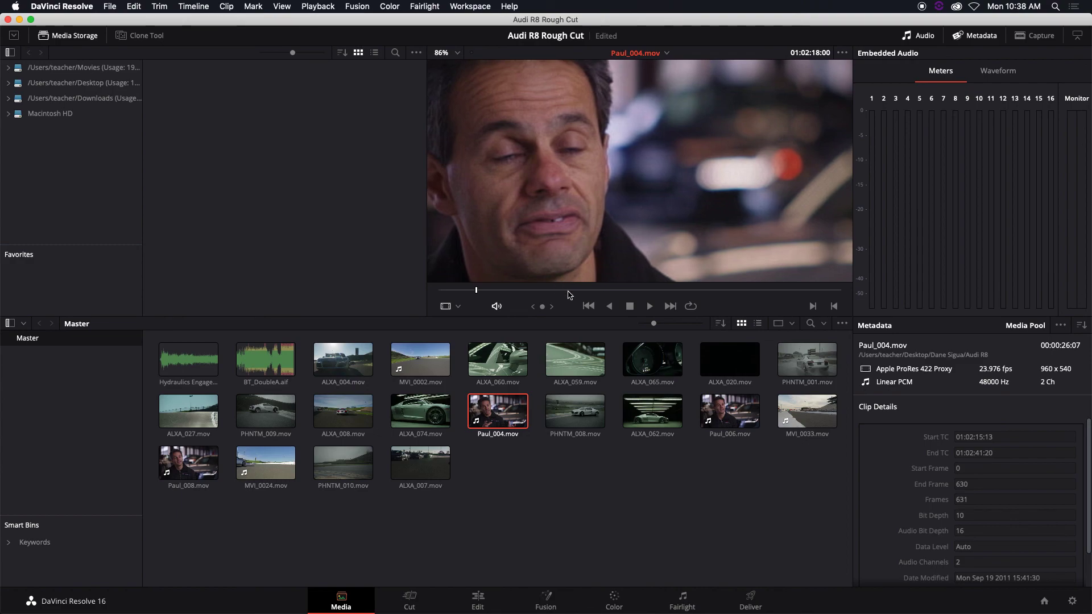
click(481, 291)
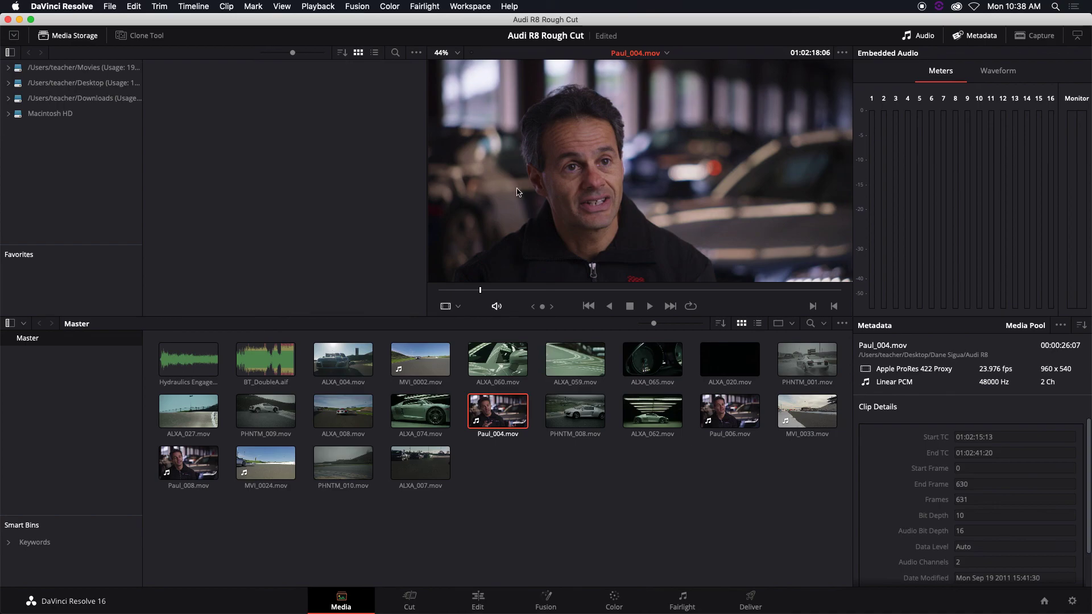
- Check the Playback menu's Proxy Mode submenu to confirm Quarter Resolution is selected
click(322, 7)
mouse_move(343, 50)
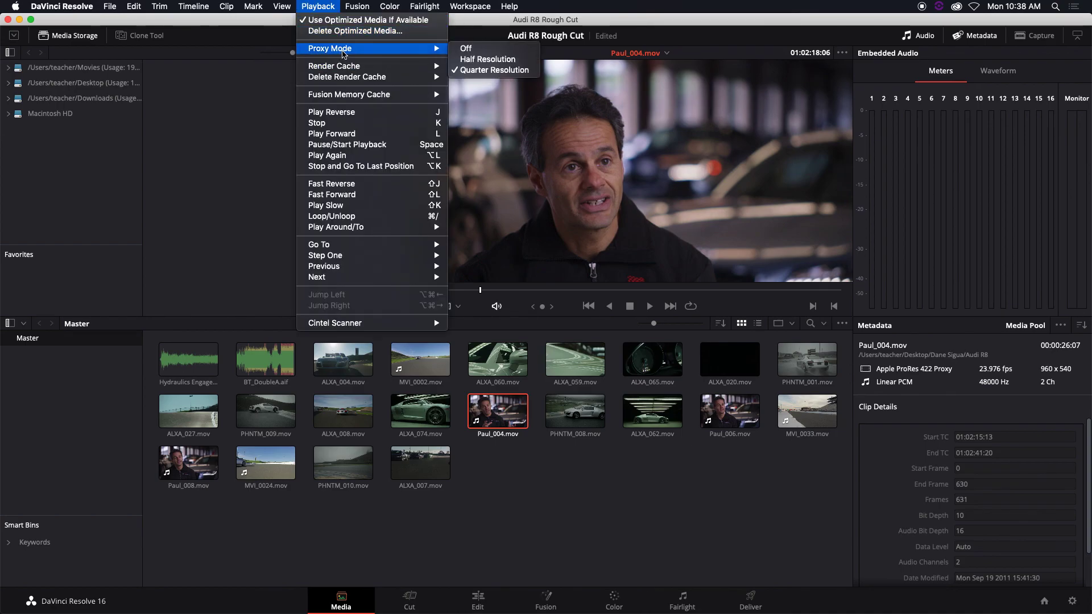